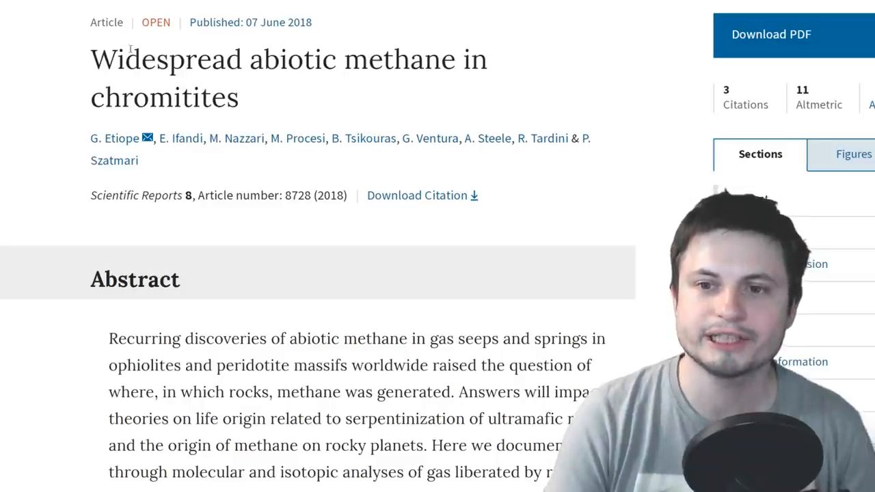
drag(92, 60, 459, 93)
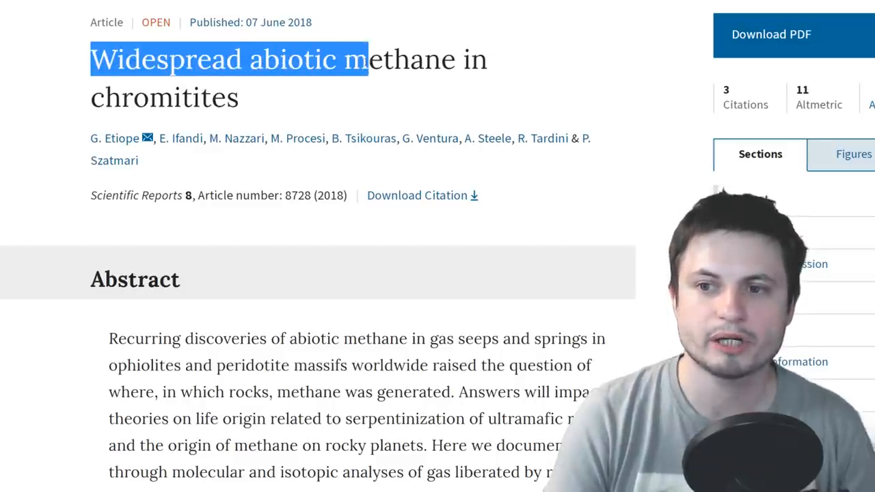
click(563, 82)
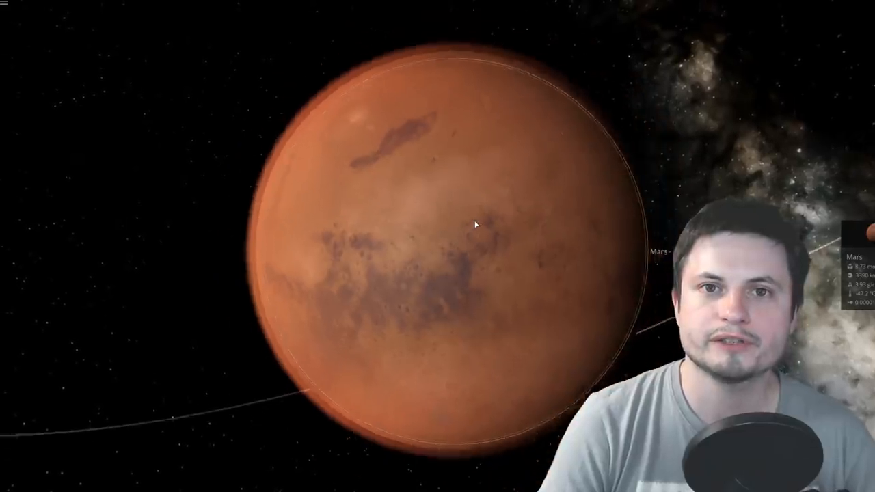
Orbit the camera around Mars to bring other surface regions into view
drag(470, 247, 454, 244)
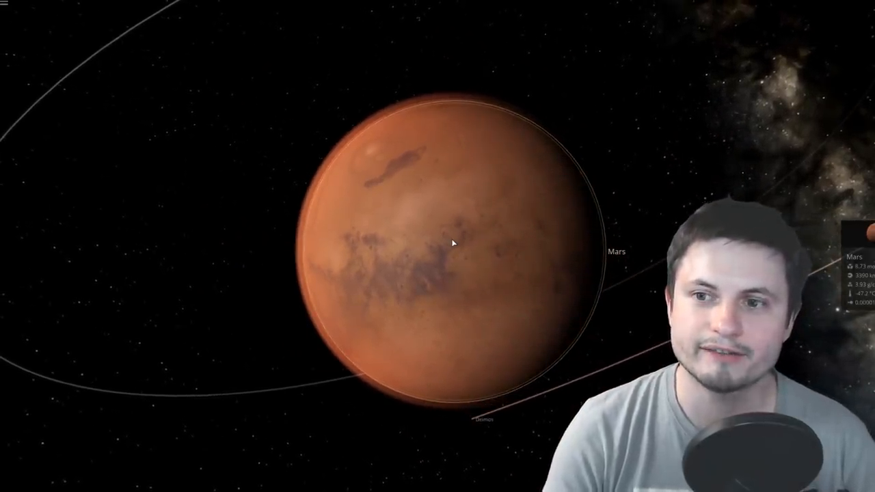
scroll(414, 230, up, 4)
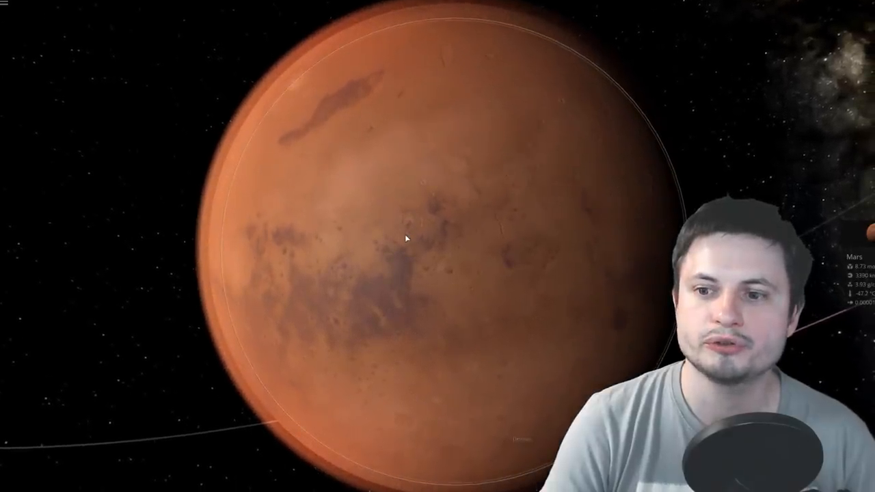
scroll(405, 238, up, 4)
scroll(405, 238, up, 2)
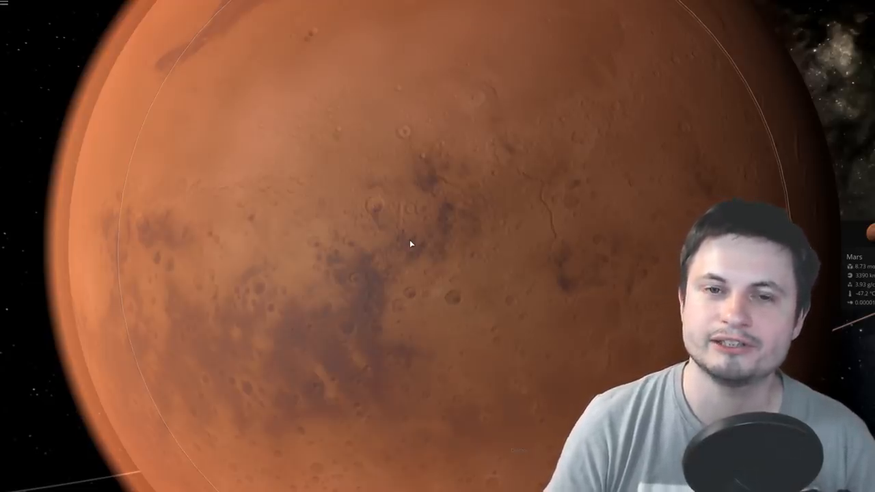
drag(411, 243, 415, 276)
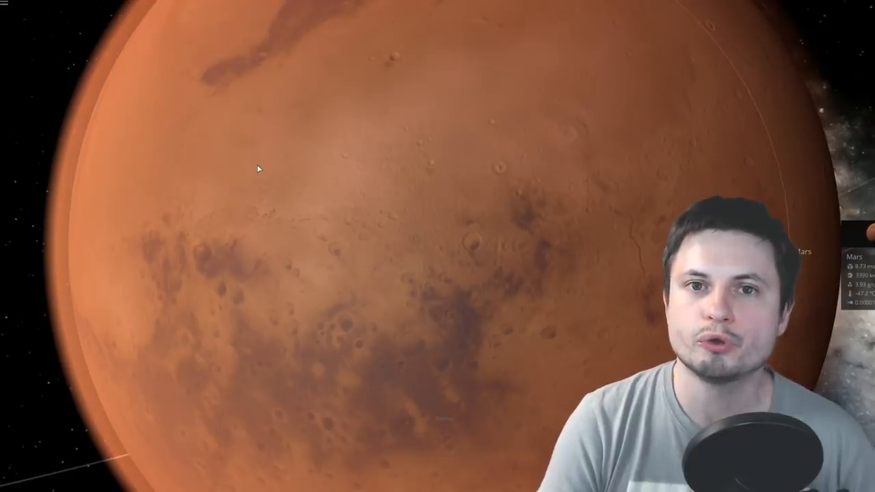
scroll(269, 177, down, 5)
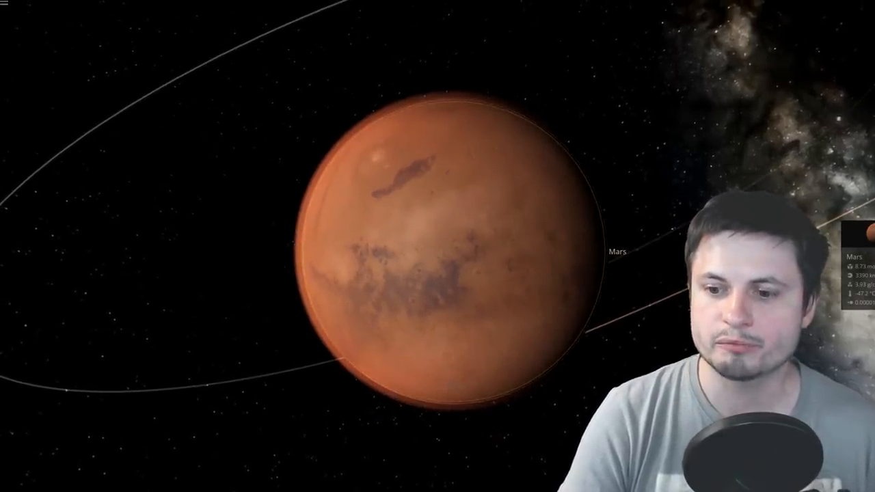
Briefly try the Add Object panel, placing a moon beside Mars
click(393, 481)
click(228, 440)
click(240, 301)
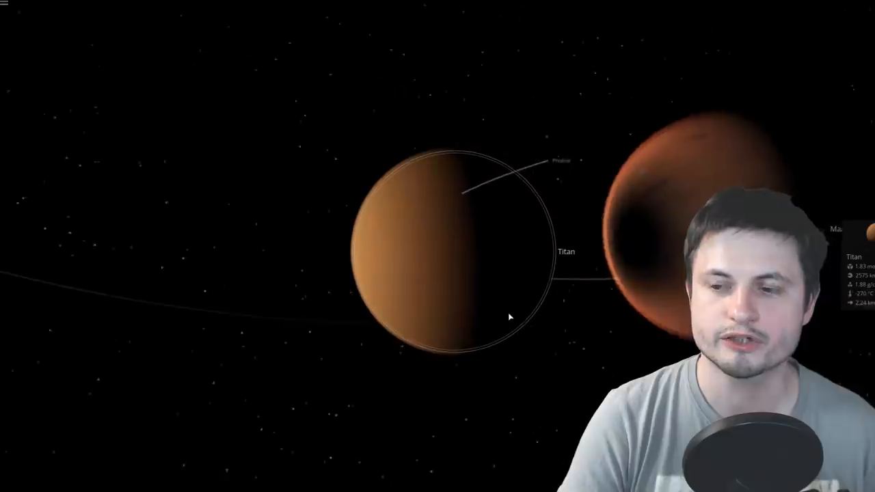
scroll(502, 305, up, 3)
scroll(501, 305, up, 4)
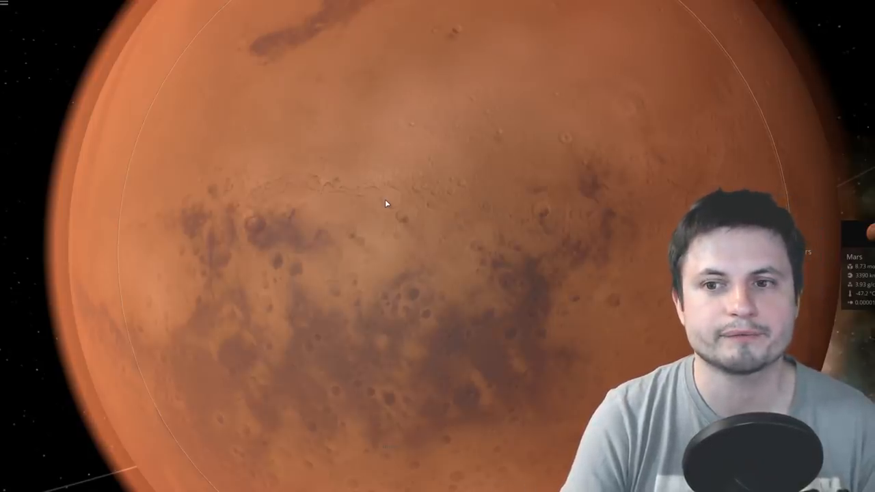
scroll(382, 197, down, 3)
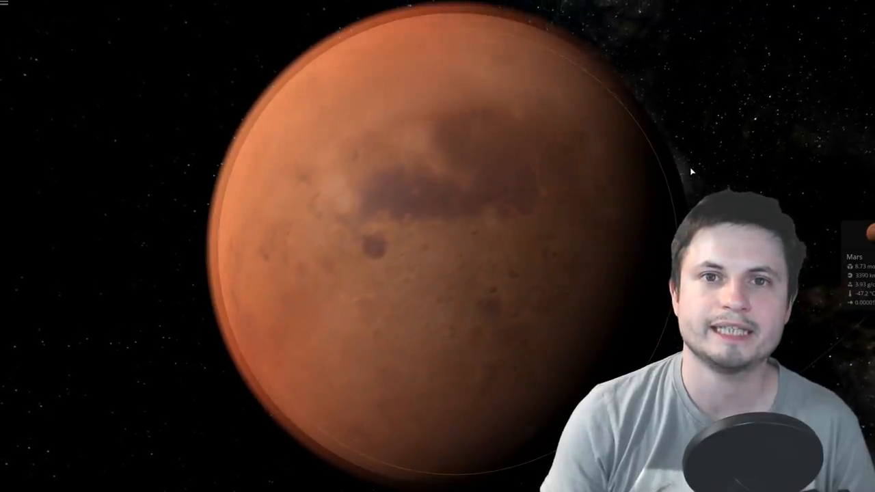
Orbit the camera around Mars past the Milky Way to its dark-marked far side
drag(690, 171, 668, 194)
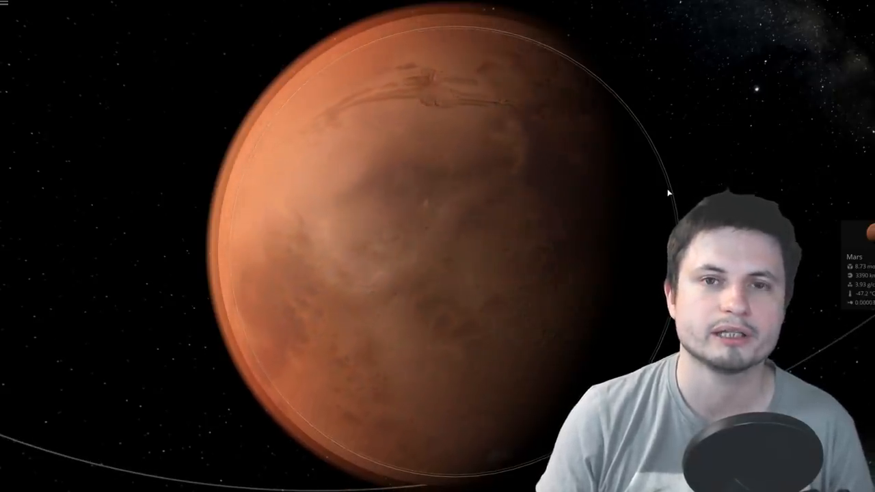
mouse_move(410, 205)
mouse_down()
mouse_move(357, 233)
mouse_move(375, 250)
mouse_up()
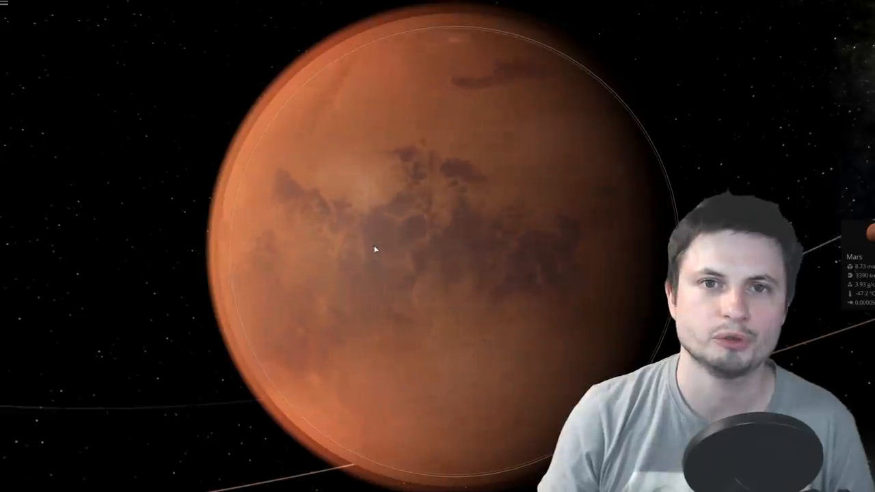
drag(375, 250, 243, 159)
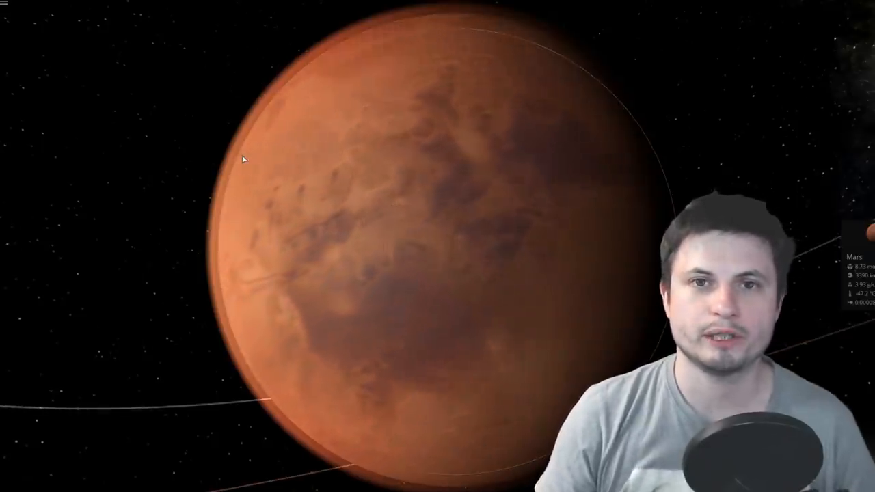